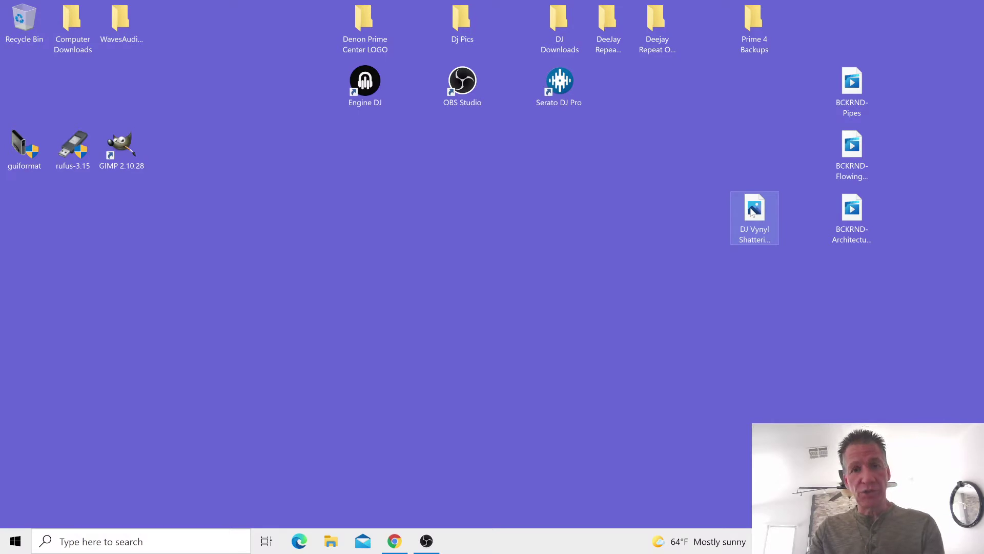
Open the DJ Vynyl Shattering LOGO image from the desktop in Photos and bring up its custom-dimension resize options.
{"action": "double_click", "coordinate": [752, 212]}
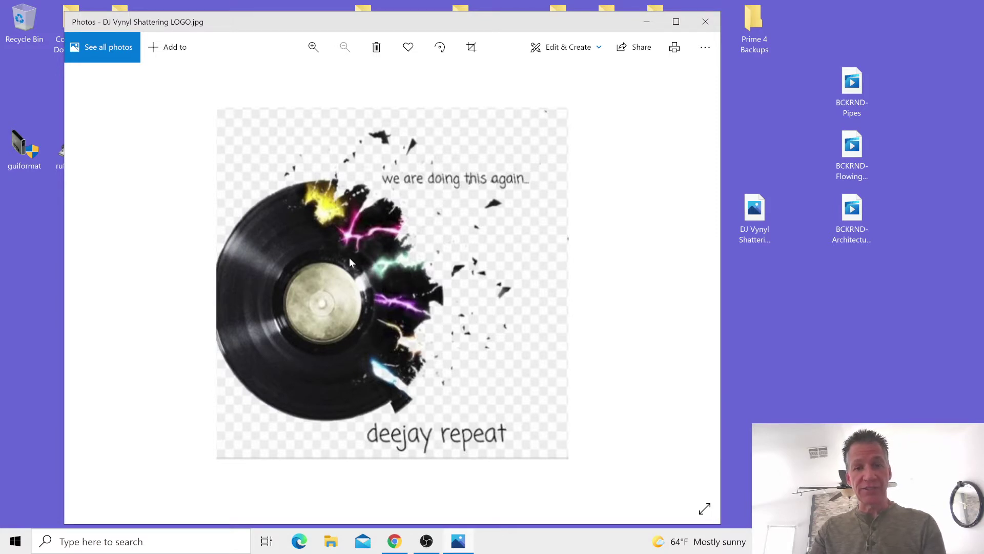
{"action": "right_click", "coordinate": [408, 282]}
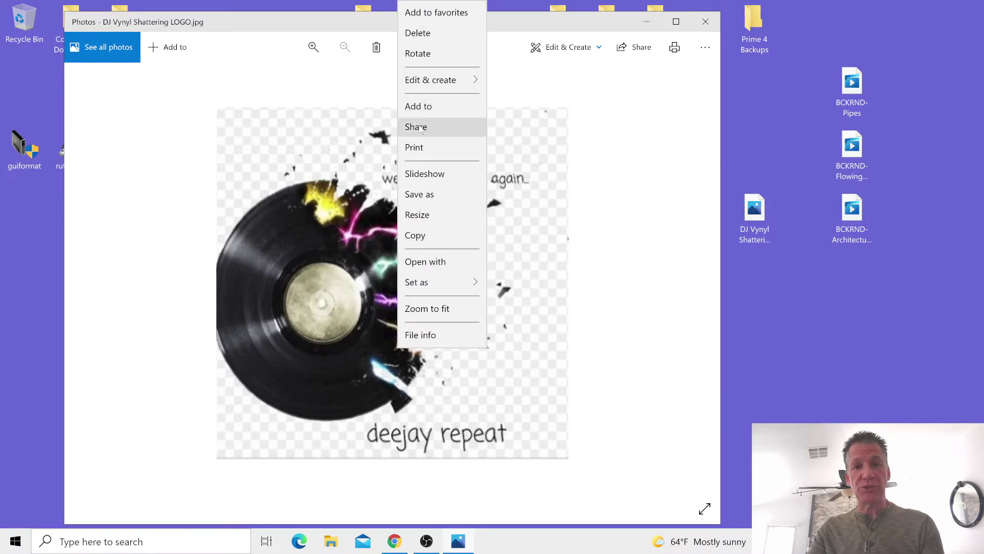
{"action": "left_click", "coordinate": [426, 215]}
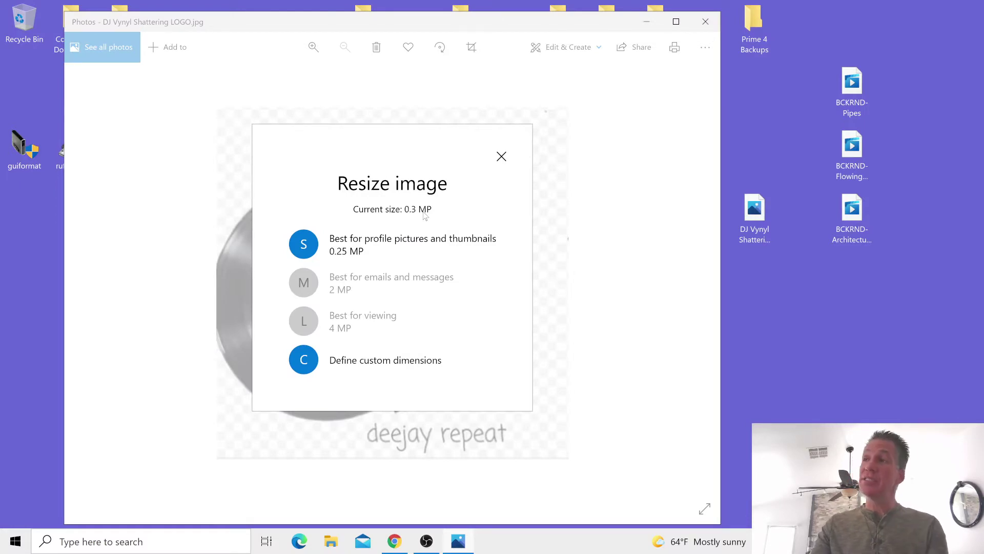
{"action": "left_click", "coordinate": [374, 365]}
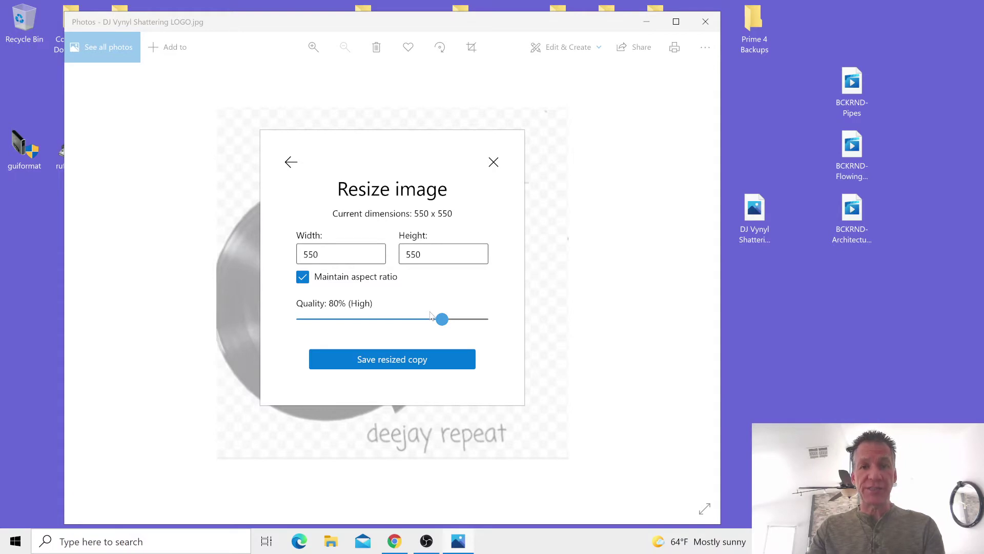
Turn off the aspect-ratio lock and set the image's width and height to 600 each.
{"action": "left_click", "coordinate": [303, 277]}
{"action": "left_click_drag", "start_coordinate": [328, 254], "coordinate": [294, 262]}
{"action": "type", "text": "600"}
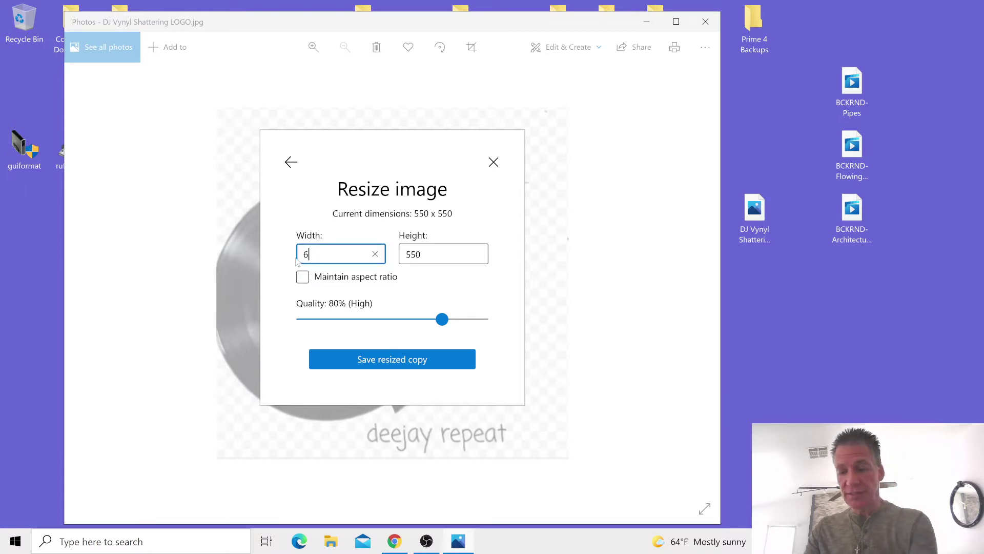
{"action": "left_click", "coordinate": [419, 254]}
{"action": "key", "text": "BackSpace"}
{"action": "key", "text": "BackSpace"}
{"action": "key", "text": "BackSpace"}
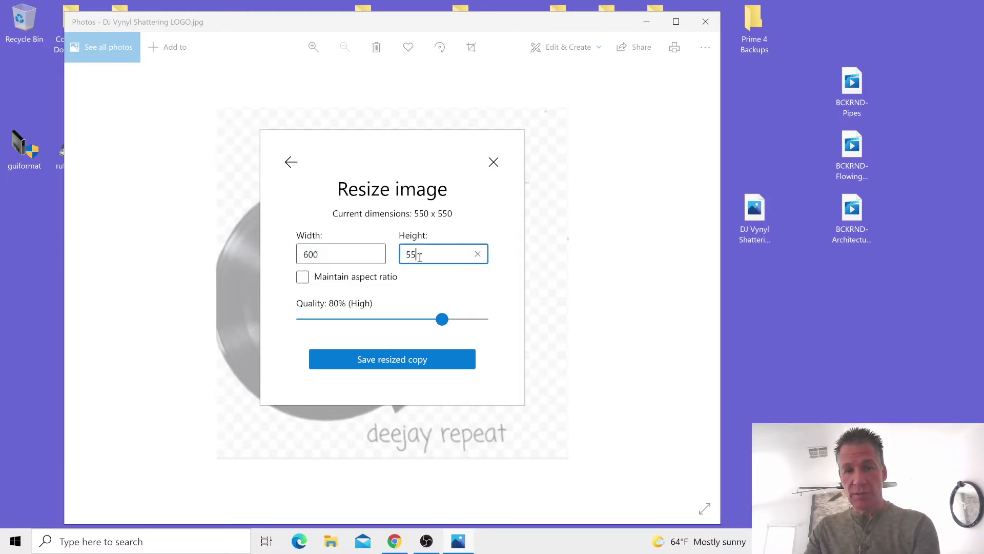
{"action": "type", "text": "65"}
{"action": "type", "text": "00"}
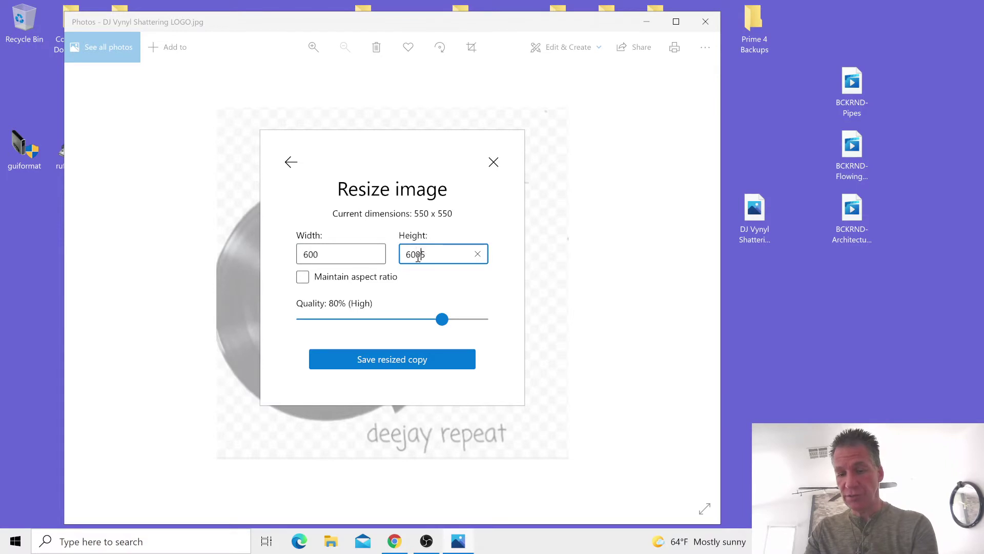
{"action": "key", "text": "Delete"}
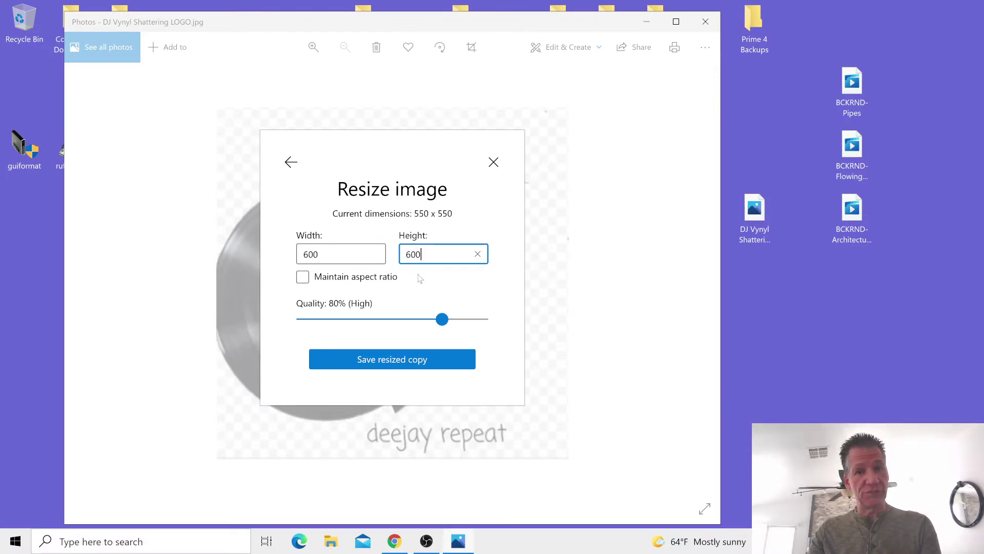
Save the resized copy on the Desktop as DJ Vynyl Shattering LOGO.jpg, replacing the existing file, and close the image viewer.
{"action": "left_click", "coordinate": [391, 359]}
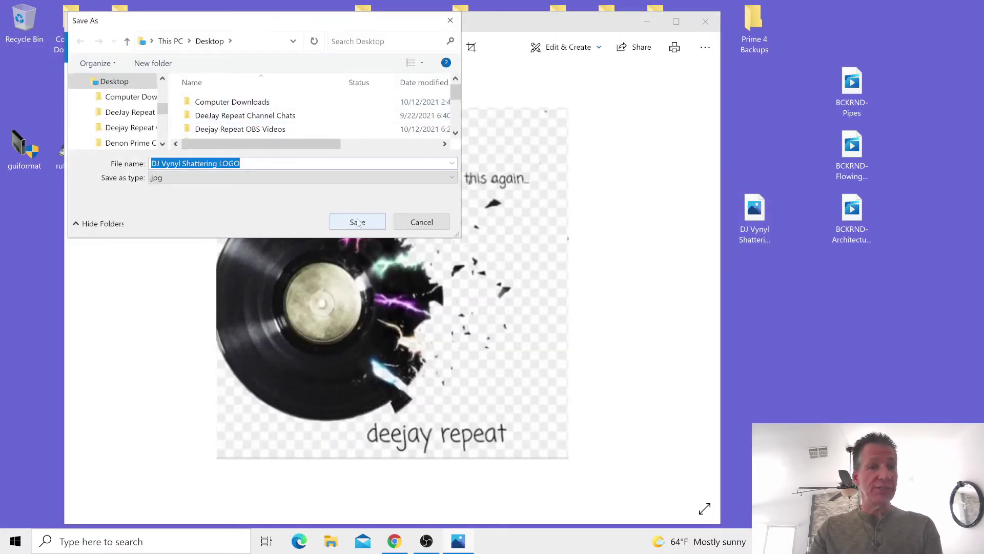
{"action": "left_click", "coordinate": [358, 223]}
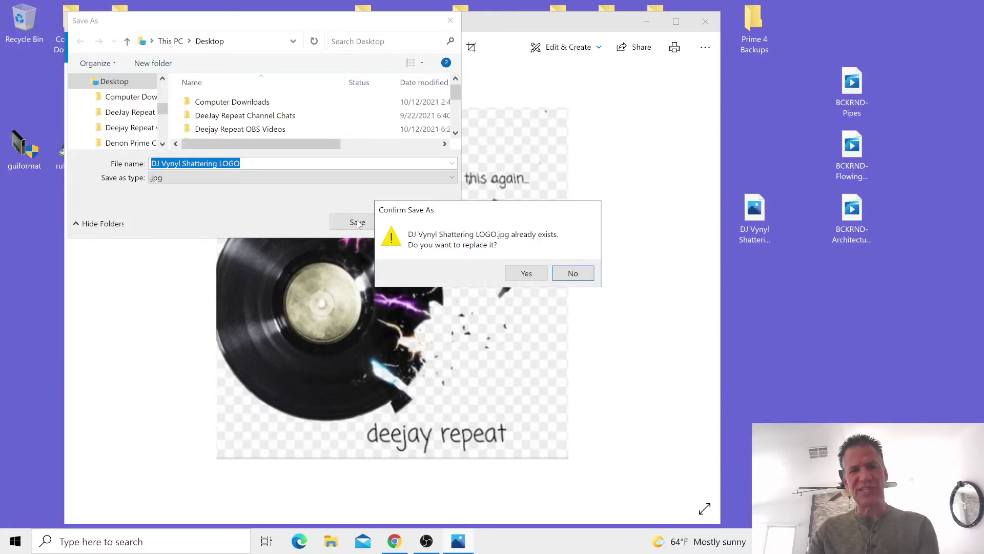
{"action": "left_click", "coordinate": [526, 273]}
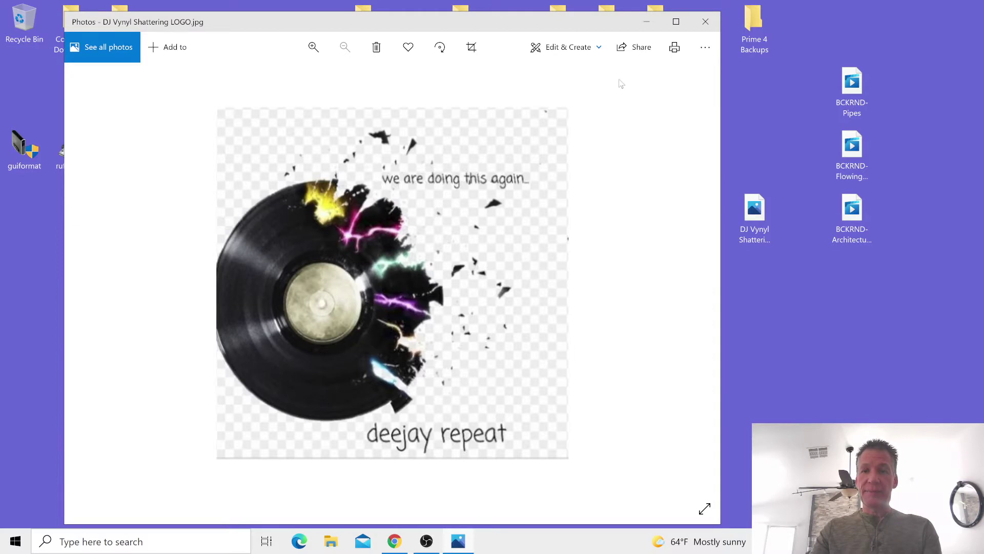
{"action": "left_click", "coordinate": [702, 25]}
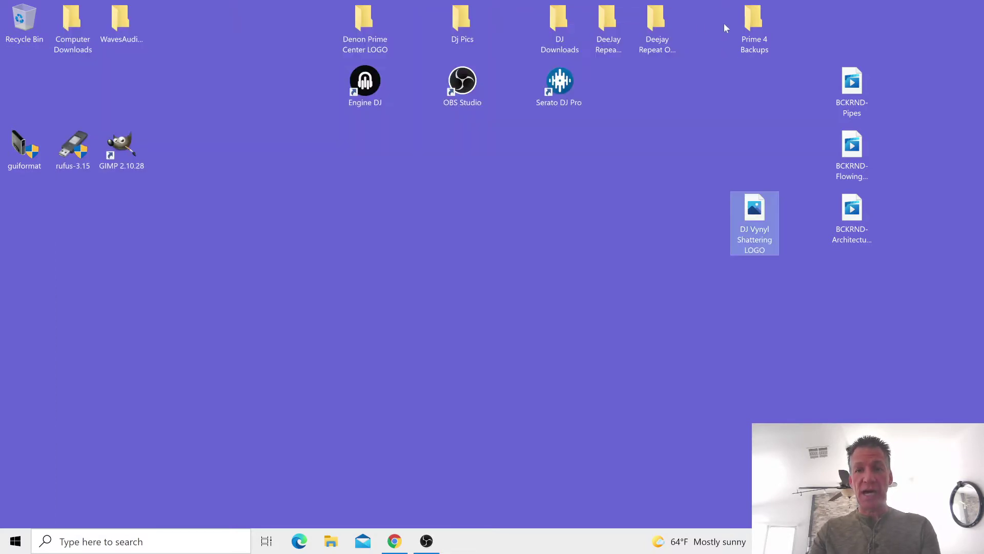
Check the logo file's type and image dimensions in its file properties, and close the properties.
{"action": "right_click", "coordinate": [766, 212]}
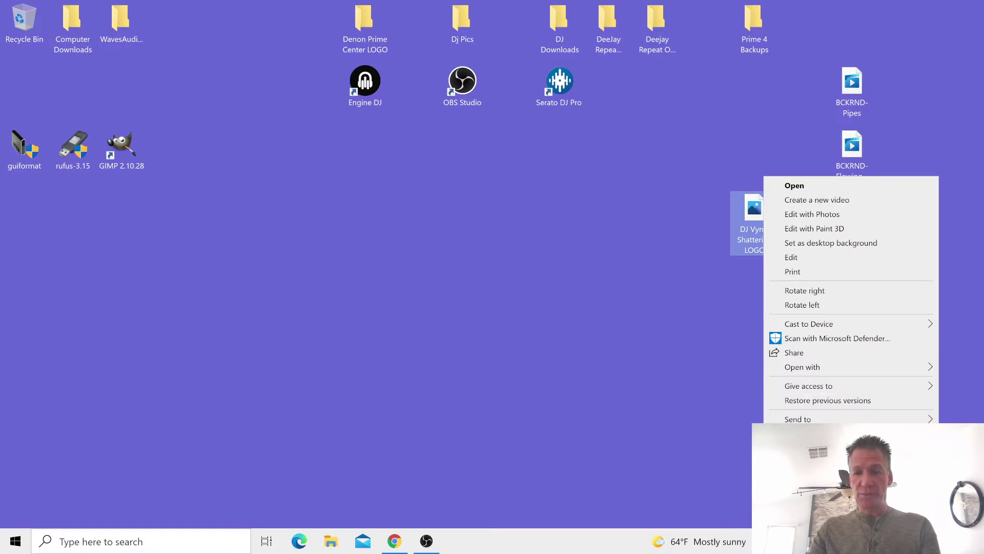
{"action": "left_click", "coordinate": [805, 518]}
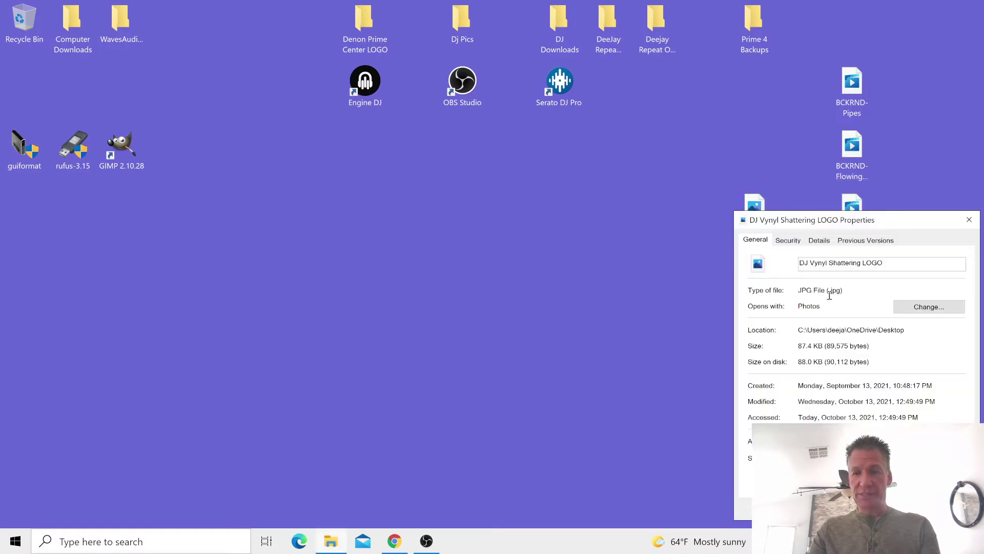
{"action": "left_click", "coordinate": [819, 239]}
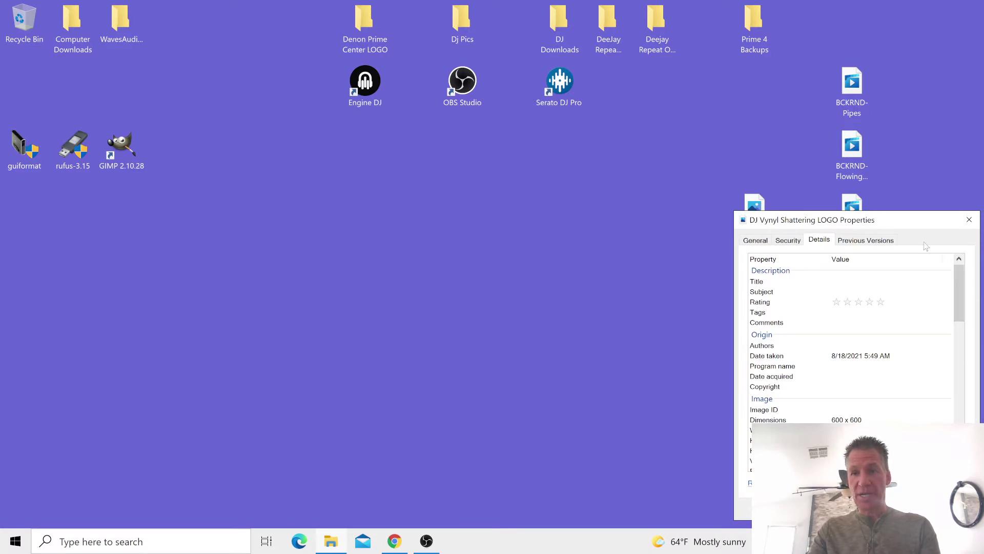
{"action": "left_click", "coordinate": [754, 241]}
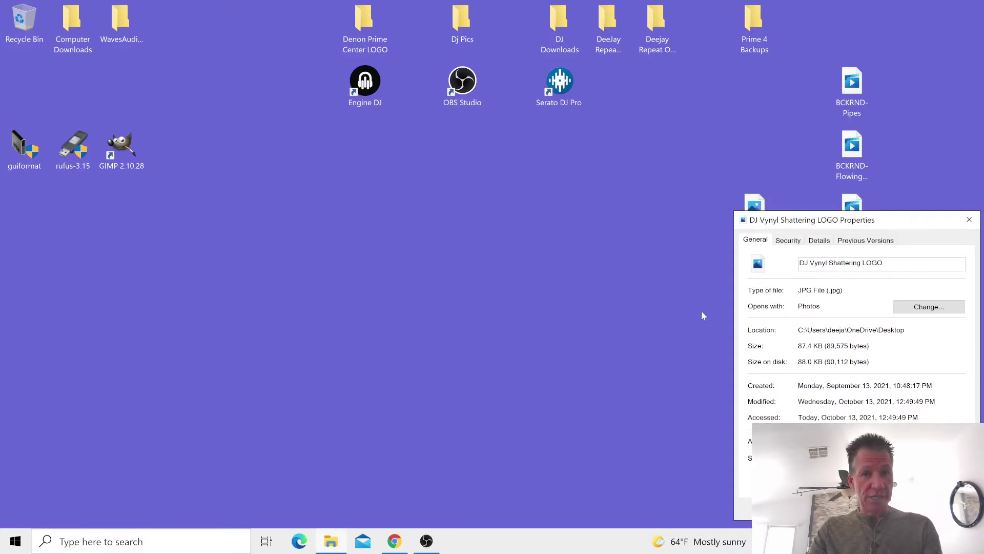
{"action": "left_click", "coordinate": [625, 300]}
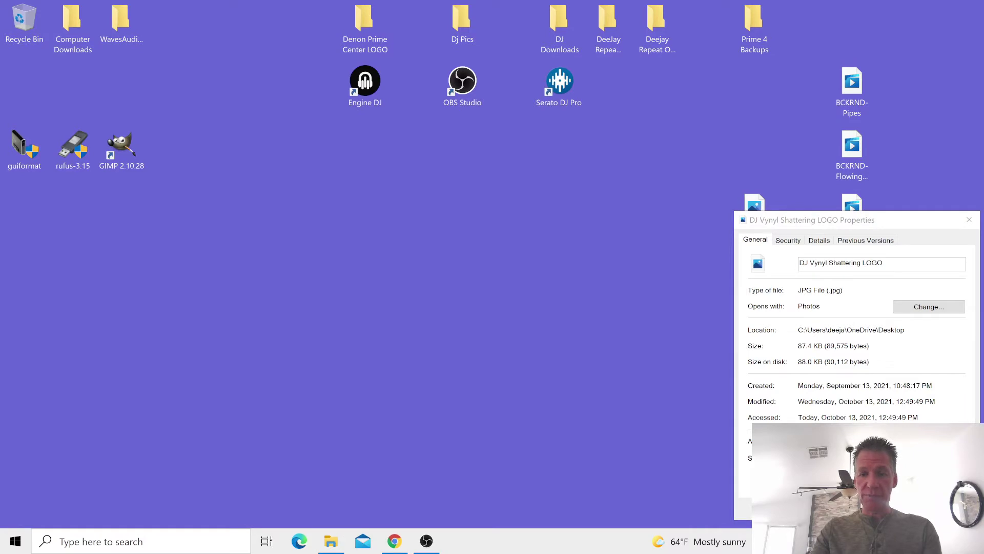
{"action": "left_click", "coordinate": [842, 507]}
Switch to Chrome, search Google for "how to change a jpeg file to png" and look through the results.
{"action": "left_click", "coordinate": [397, 538]}
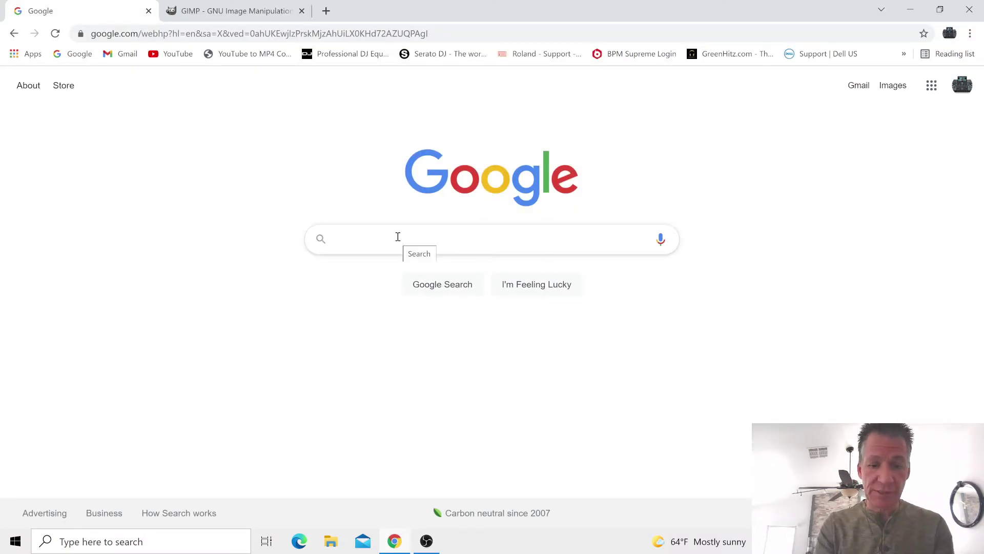
{"action": "type", "text": "how to ch"}
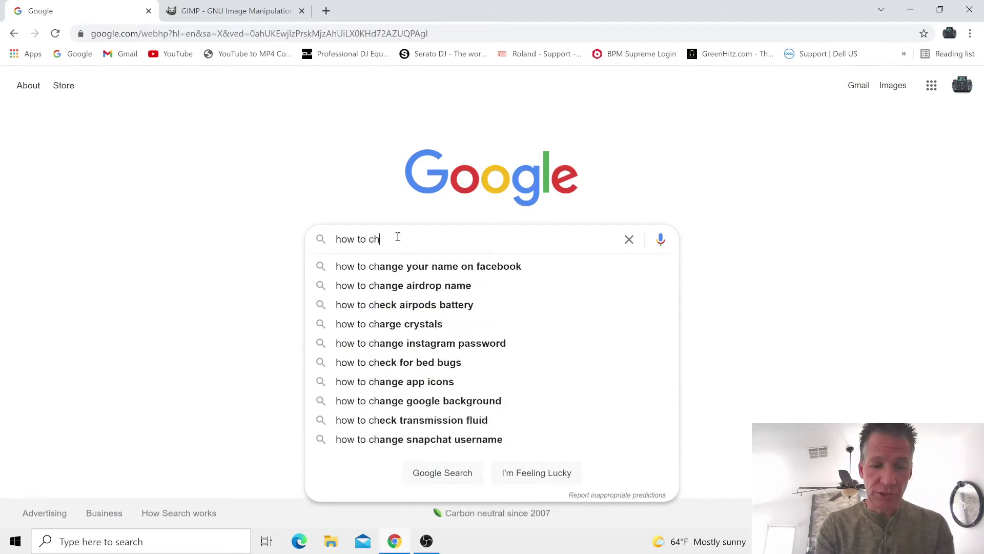
{"action": "type", "text": "ange a j"}
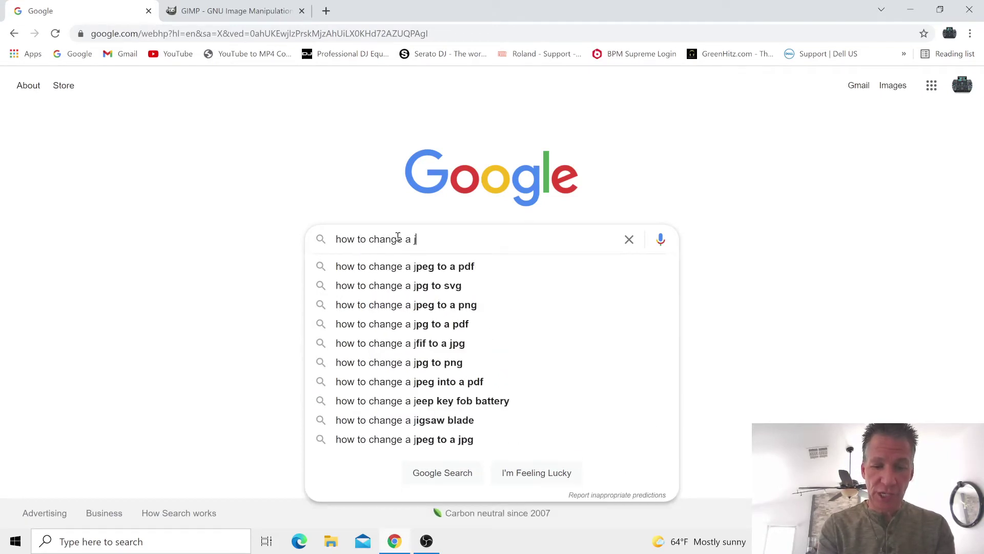
{"action": "type", "text": "peg file "}
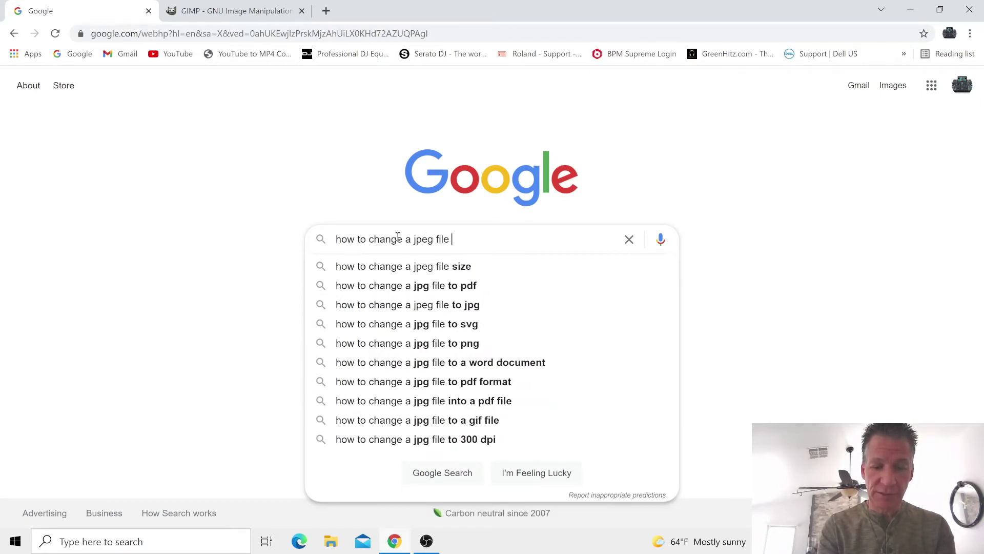
{"action": "type", "text": "to png"}
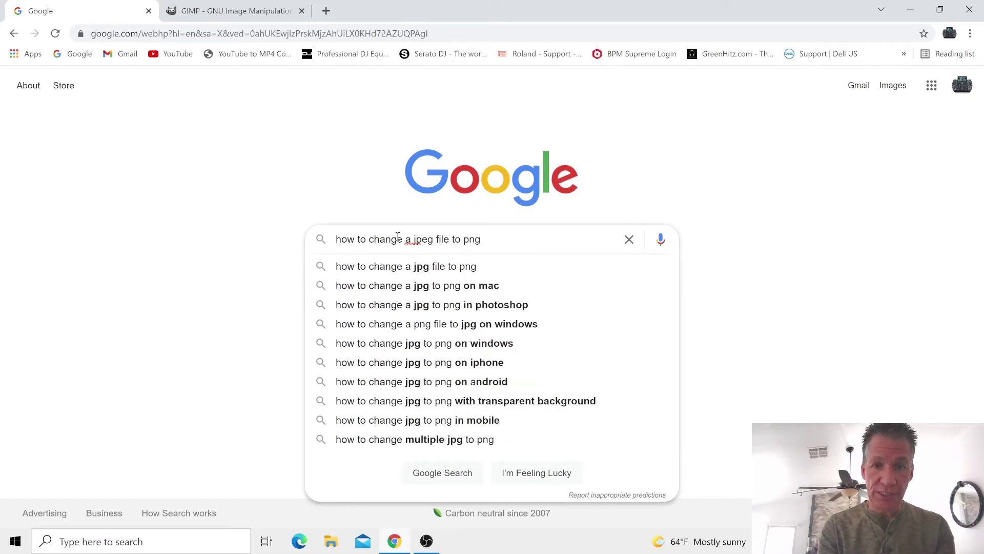
{"action": "key", "text": "Return"}
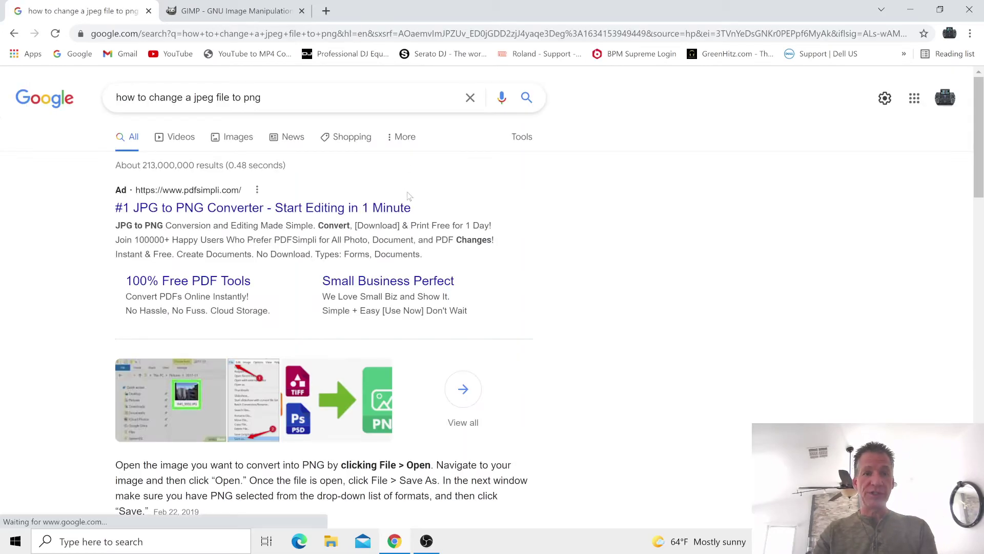
{"action": "scroll", "coordinate": [409, 196], "scroll_direction": "down", "scroll_amount": 5}
{"action": "scroll", "coordinate": [409, 205], "scroll_direction": "down", "scroll_amount": 3}
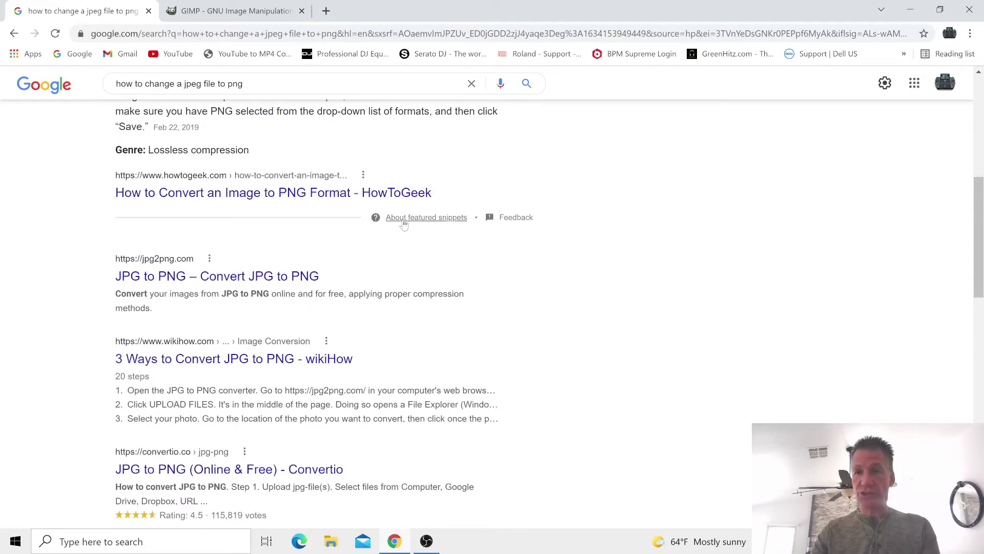
{"action": "scroll", "coordinate": [405, 221], "scroll_direction": "up", "scroll_amount": 6}
{"action": "scroll", "coordinate": [404, 225], "scroll_direction": "up", "scroll_amount": 1}
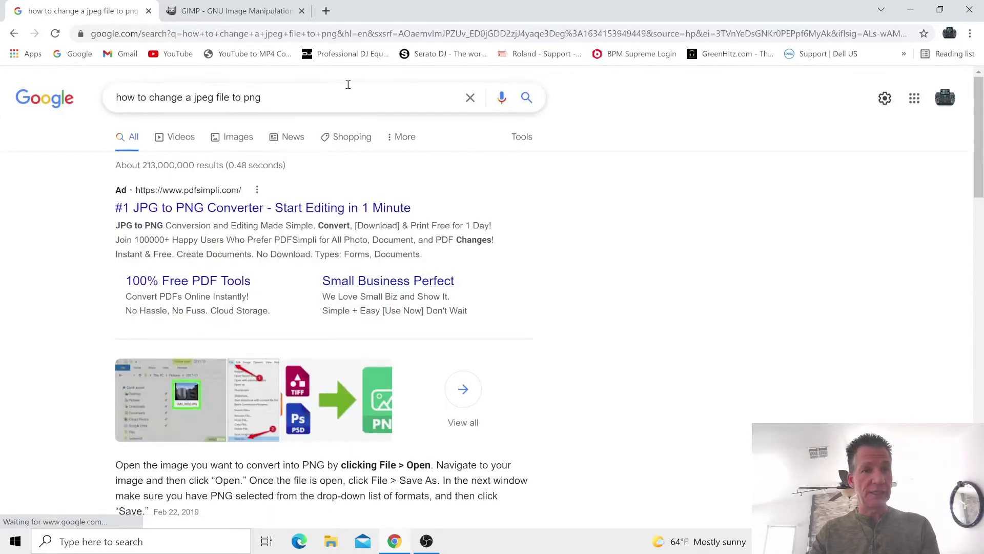
View the Windows download options on the GIMP website's downloads page and minimize the browser.
{"action": "left_click", "coordinate": [266, 18]}
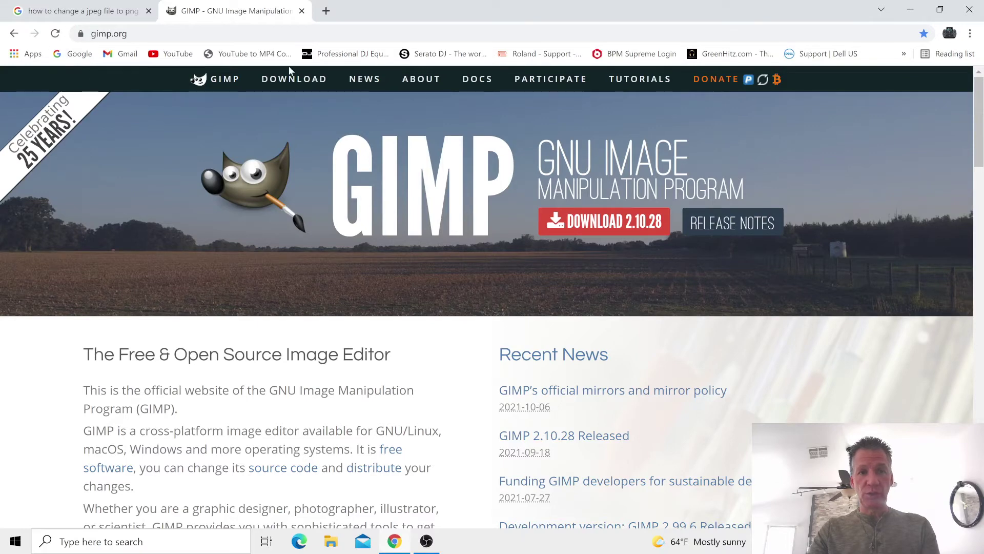
{"action": "left_click", "coordinate": [315, 84]}
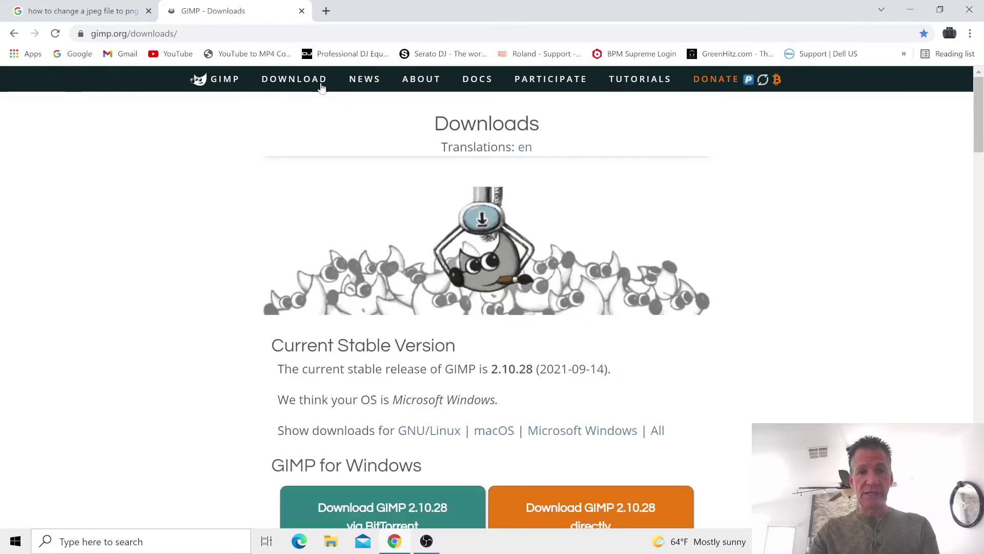
{"action": "scroll", "coordinate": [555, 154], "scroll_direction": "down", "scroll_amount": 2}
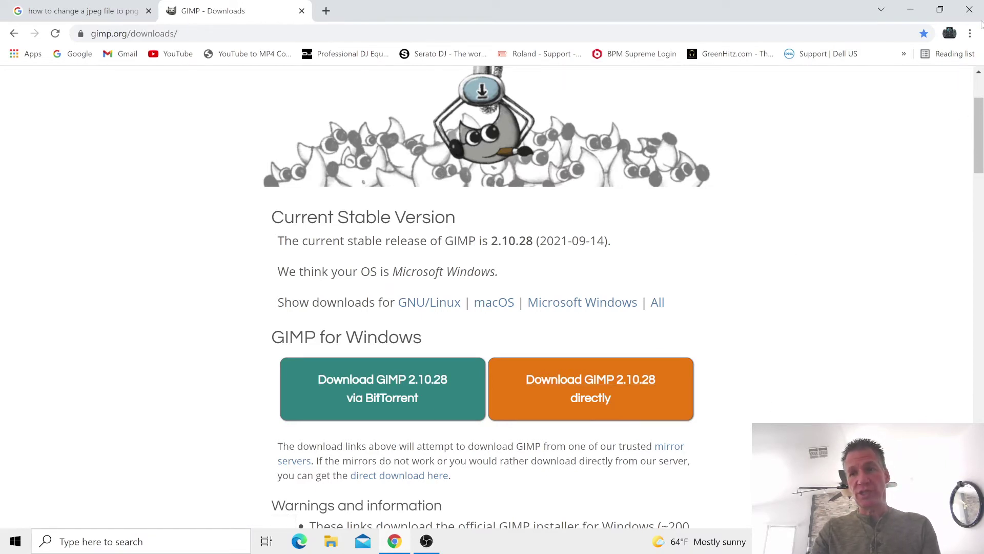
{"action": "left_click", "coordinate": [913, 10]}
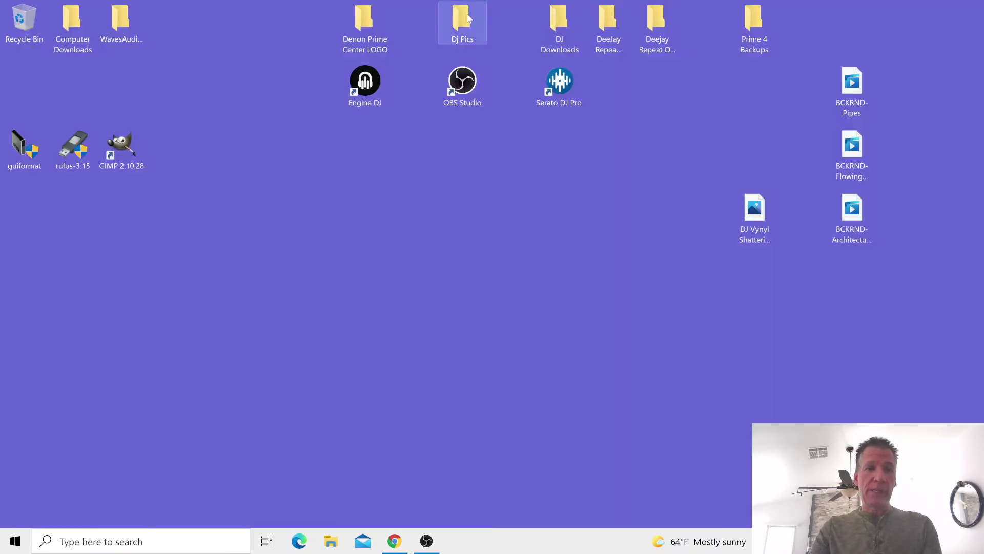
Launch GIMP, load the DJ Vynyl Shattering LOGO image from the desktop into it, and maximize the window.
{"action": "double_click", "coordinate": [132, 146]}
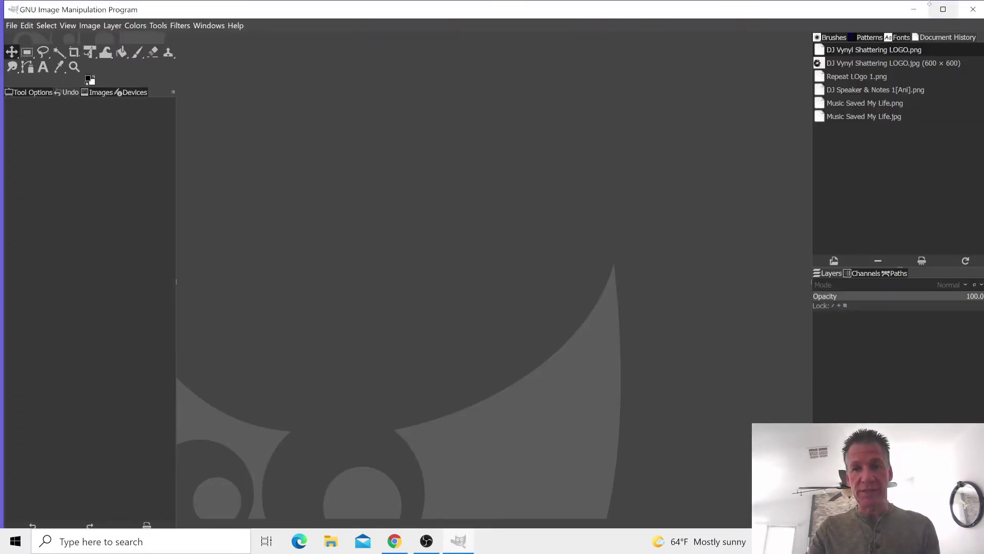
{"action": "left_click_drag", "start_coordinate": [751, 10], "coordinate": [463, 51]}
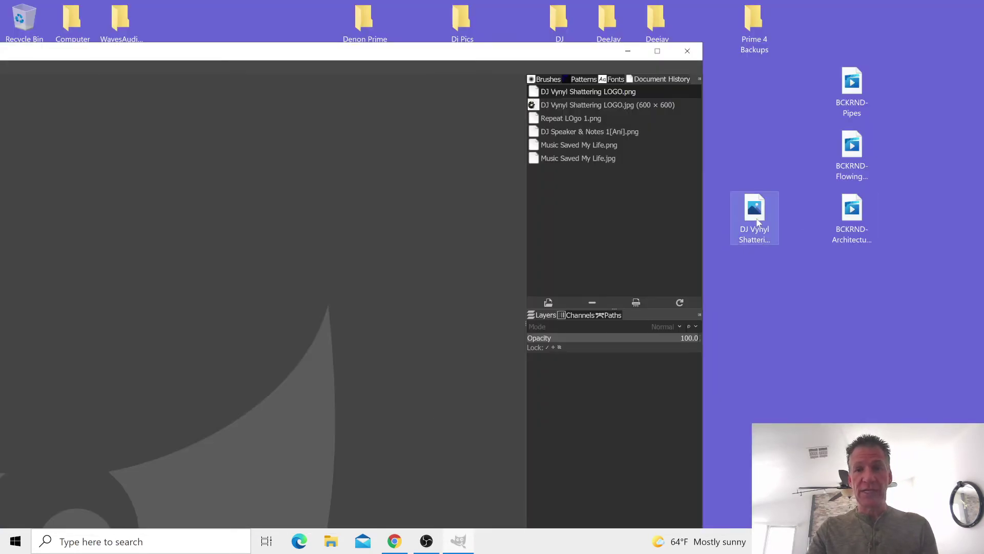
{"action": "left_click_drag", "start_coordinate": [755, 215], "coordinate": [221, 309]}
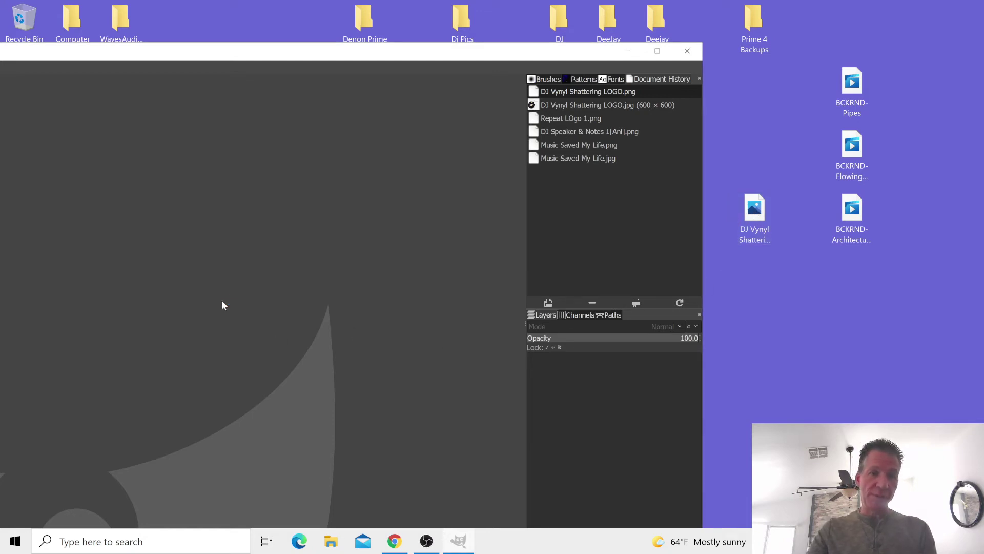
{"action": "left_click_drag", "start_coordinate": [250, 53], "coordinate": [535, 4]}
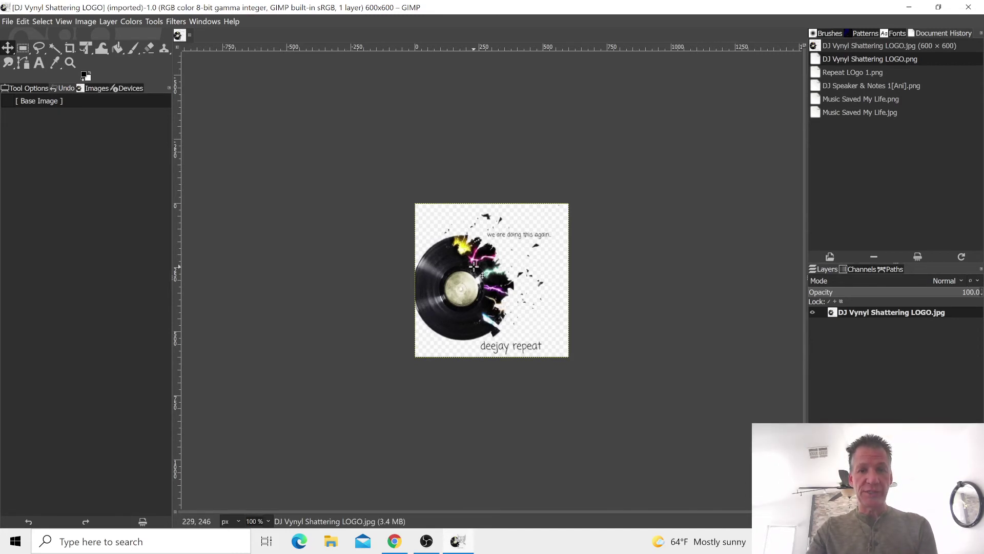
Start exporting the DJ Vynyl Shattering LOGO image to the Desktop with PNG image as the file type.
{"action": "right_click", "coordinate": [492, 265]}
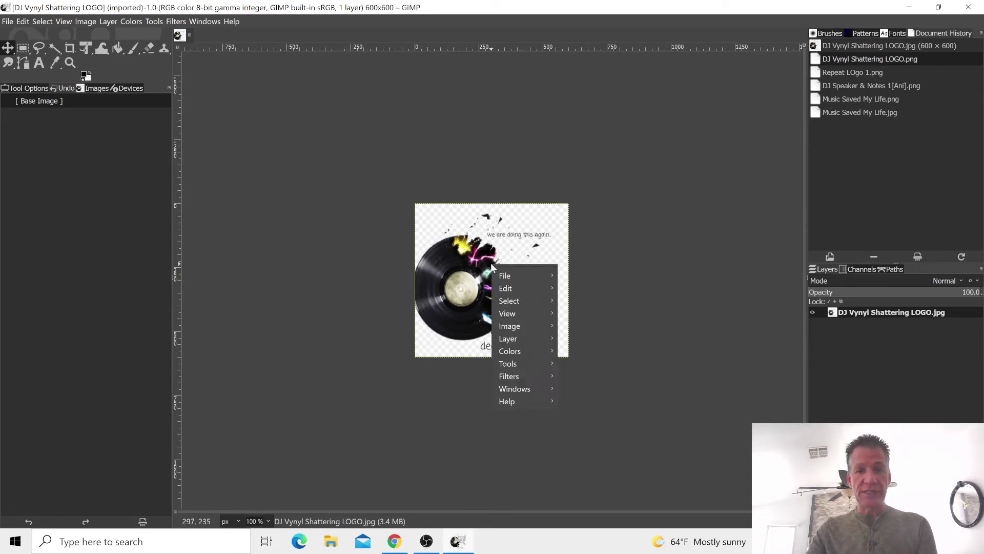
{"action": "mouse_move", "coordinate": [498, 275]}
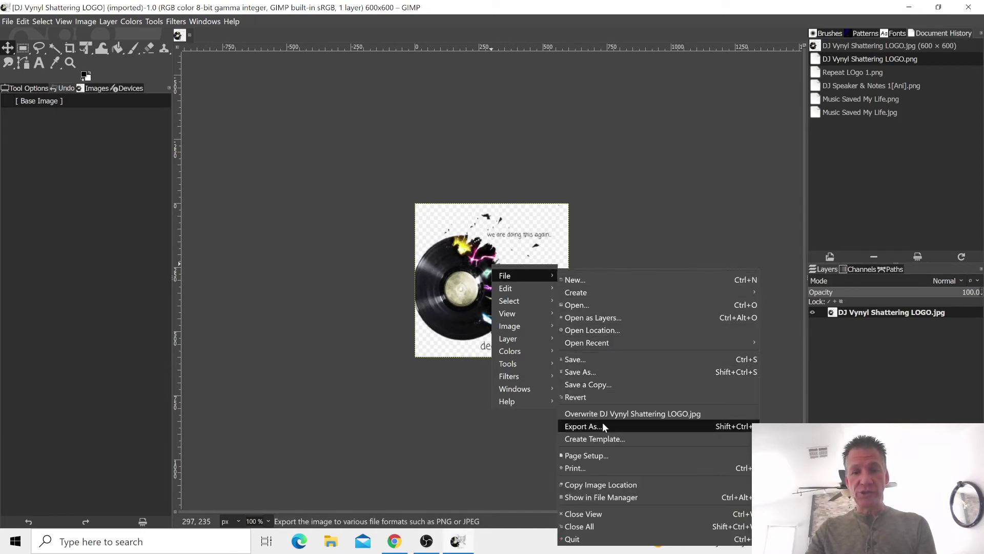
{"action": "left_click", "coordinate": [603, 425]}
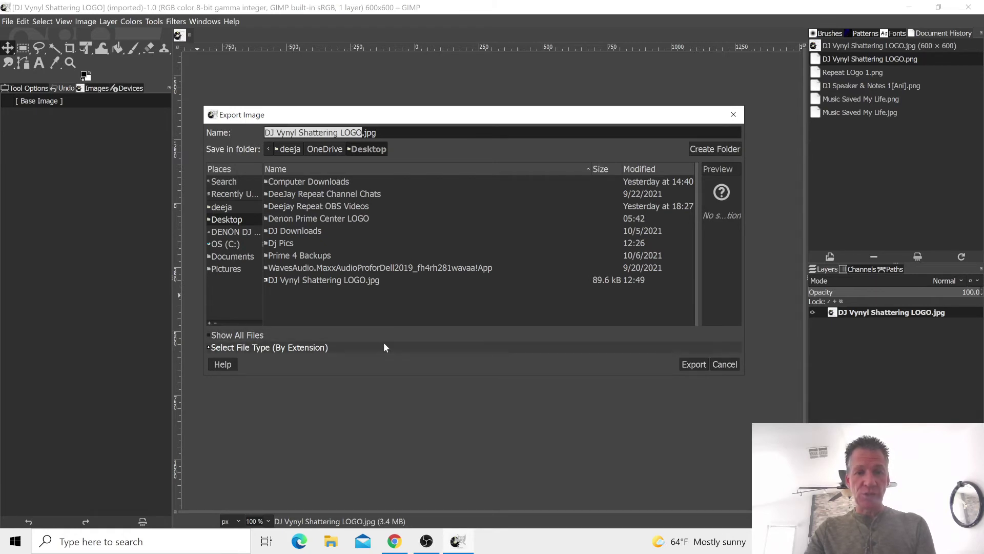
{"action": "left_click", "coordinate": [308, 348]}
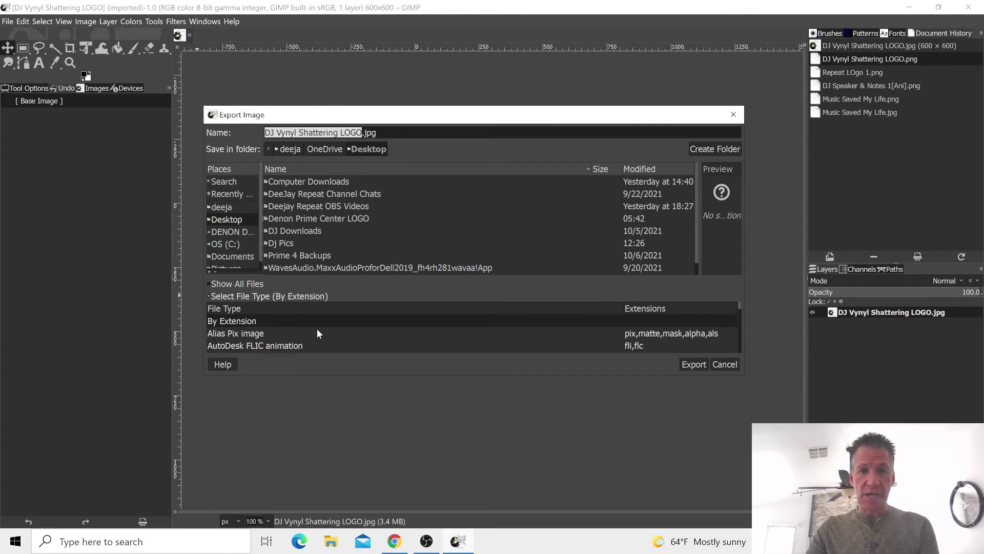
{"action": "scroll", "coordinate": [317, 330], "scroll_direction": "down", "scroll_amount": 3}
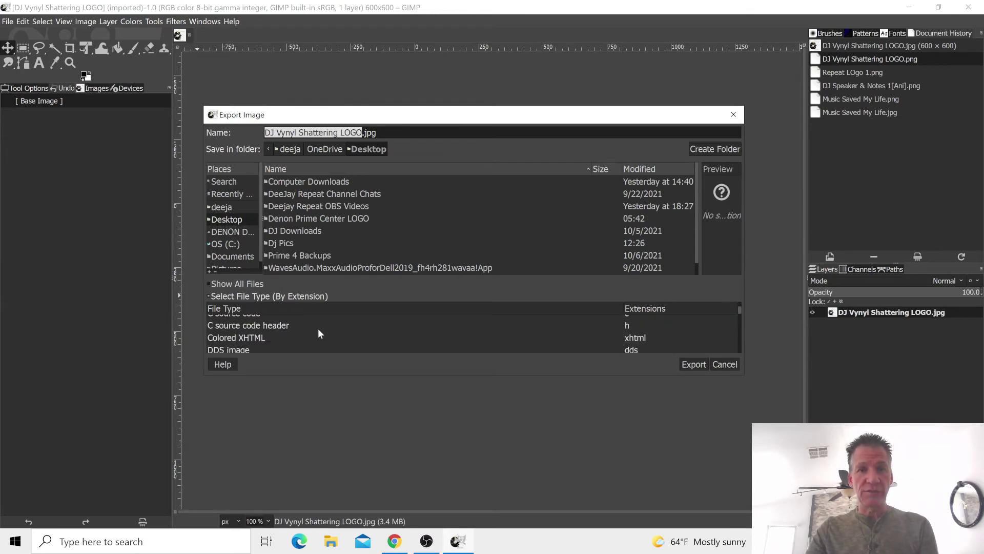
{"action": "scroll", "coordinate": [319, 333], "scroll_direction": "down", "scroll_amount": 1}
{"action": "scroll", "coordinate": [318, 334], "scroll_direction": "down", "scroll_amount": 8}
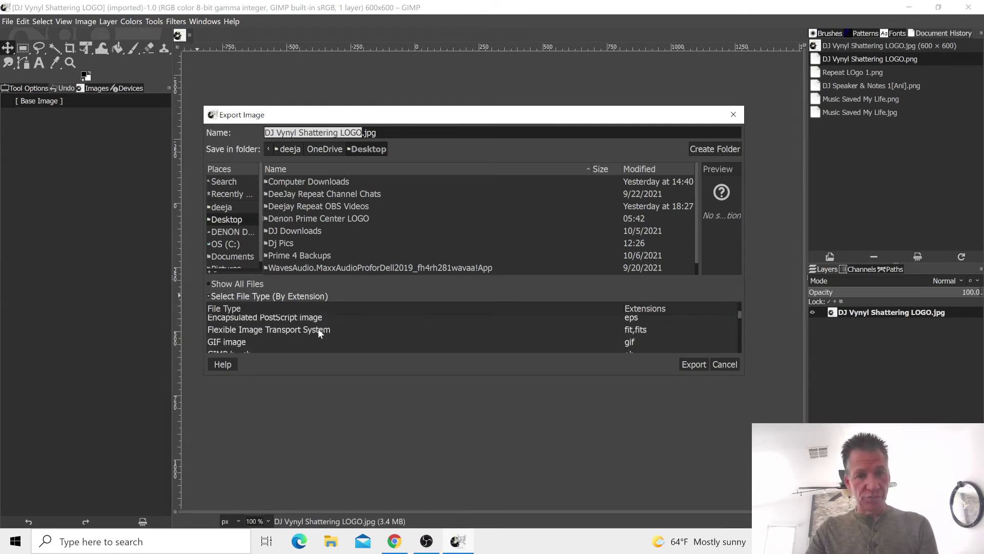
{"action": "scroll", "coordinate": [318, 330], "scroll_direction": "down", "scroll_amount": 5}
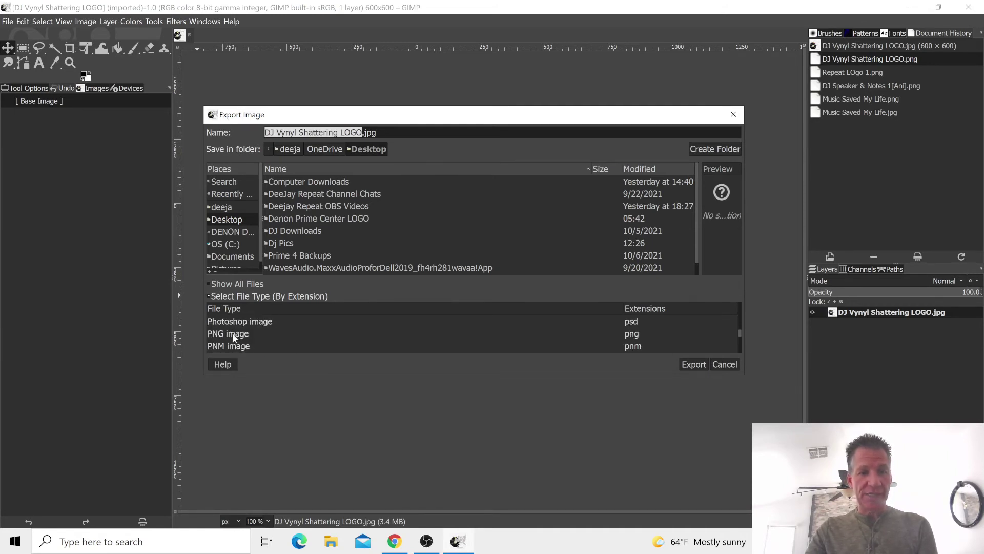
{"action": "left_click", "coordinate": [232, 334]}
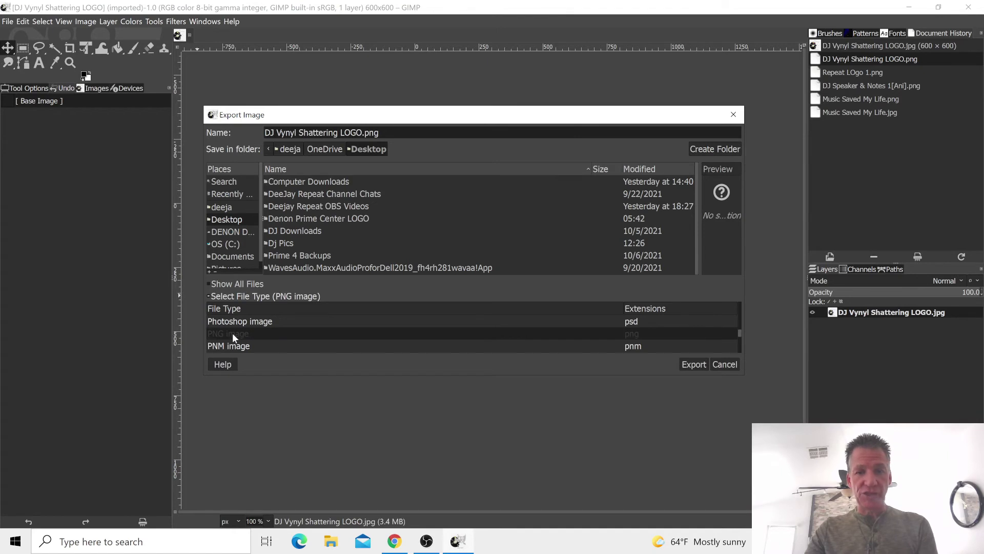
Export the logo as PNG with the default export options and close GIMP.
{"action": "left_click", "coordinate": [695, 365]}
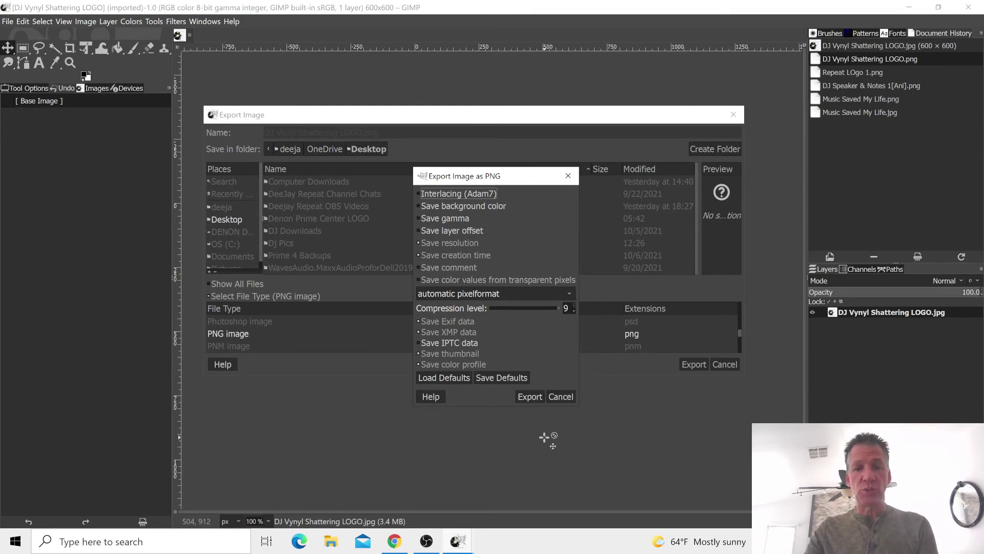
{"action": "left_click", "coordinate": [531, 396]}
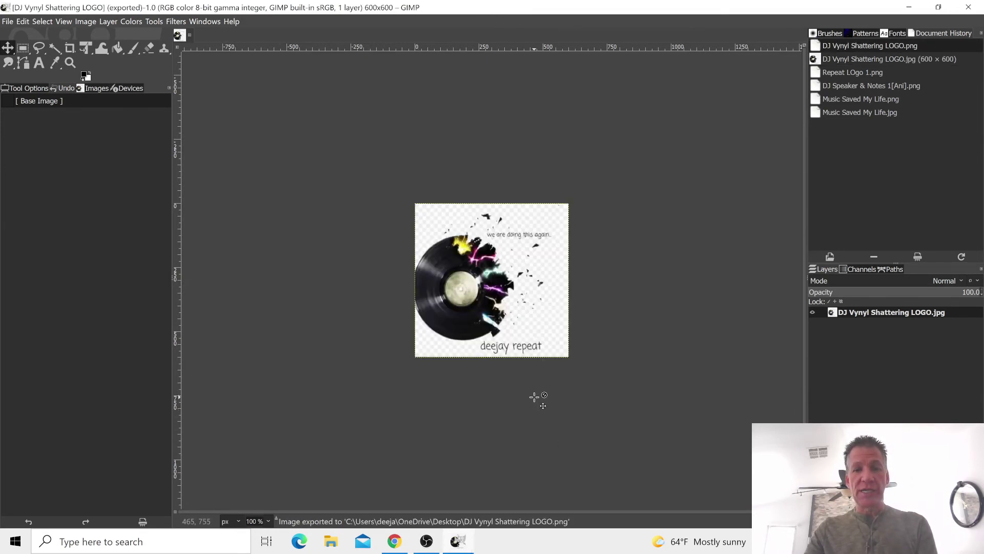
{"action": "left_click", "coordinate": [967, 7]}
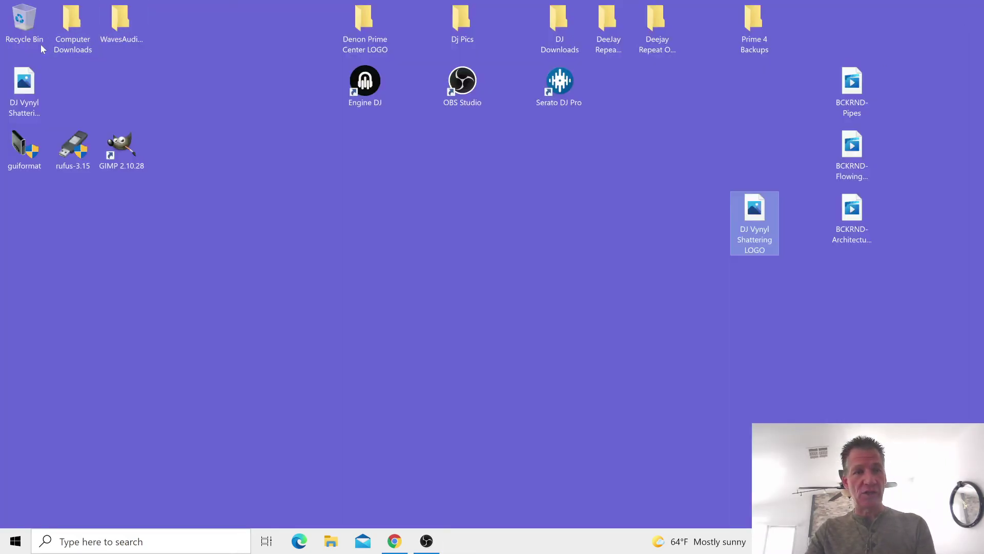
Move the exported PNG logo directly below the JPG on the desktop and compare both files' types in their properties.
{"action": "left_click_drag", "start_coordinate": [20, 89], "coordinate": [757, 281]}
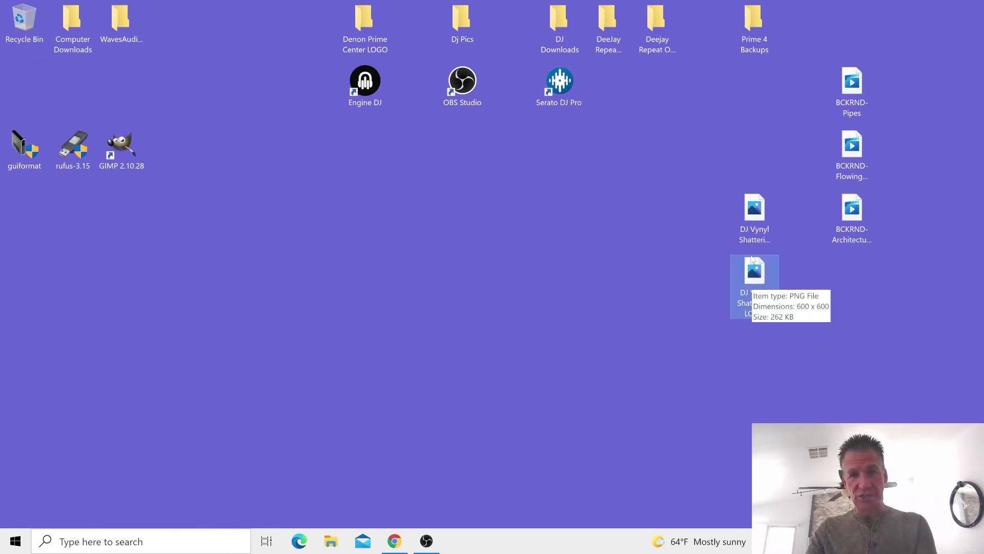
{"action": "right_click", "coordinate": [748, 211]}
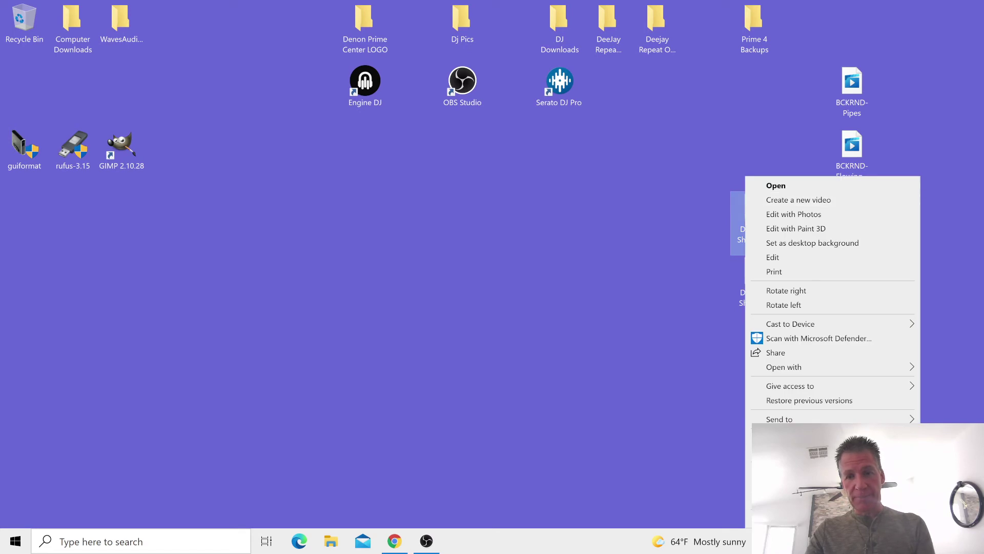
{"action": "left_click", "coordinate": [782, 518]}
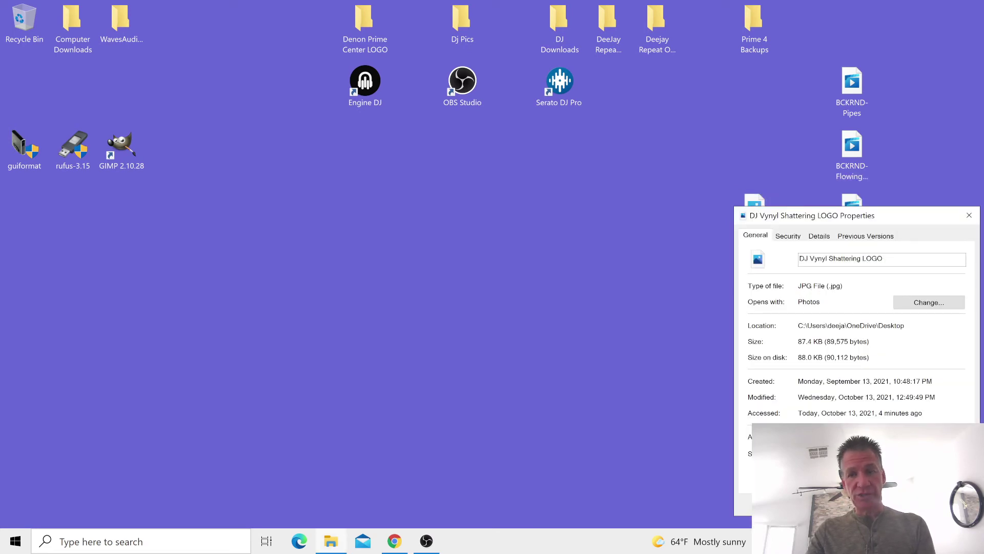
{"action": "left_click", "coordinate": [895, 502]}
{"action": "left_click", "coordinate": [749, 277]}
{"action": "right_click", "coordinate": [750, 276]}
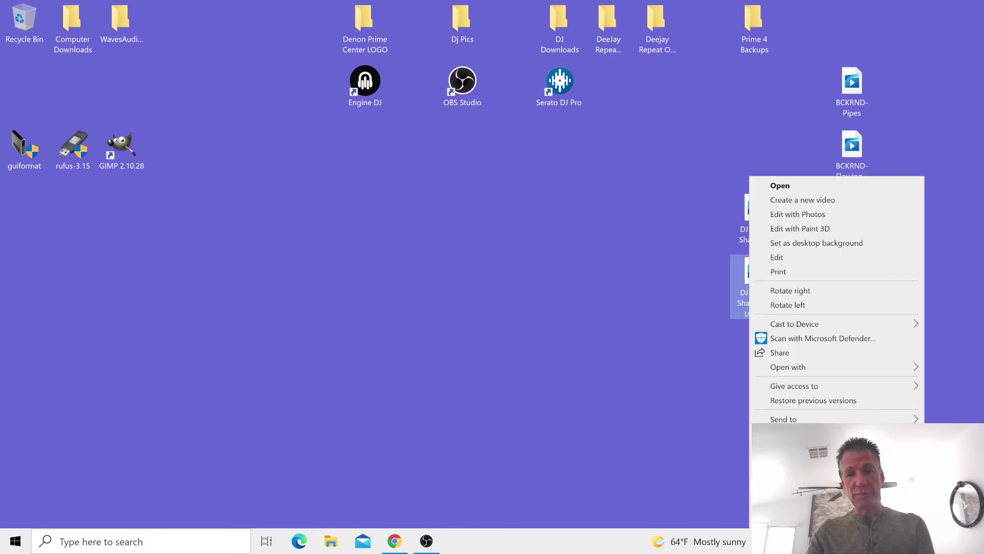
{"action": "left_click", "coordinate": [782, 519]}
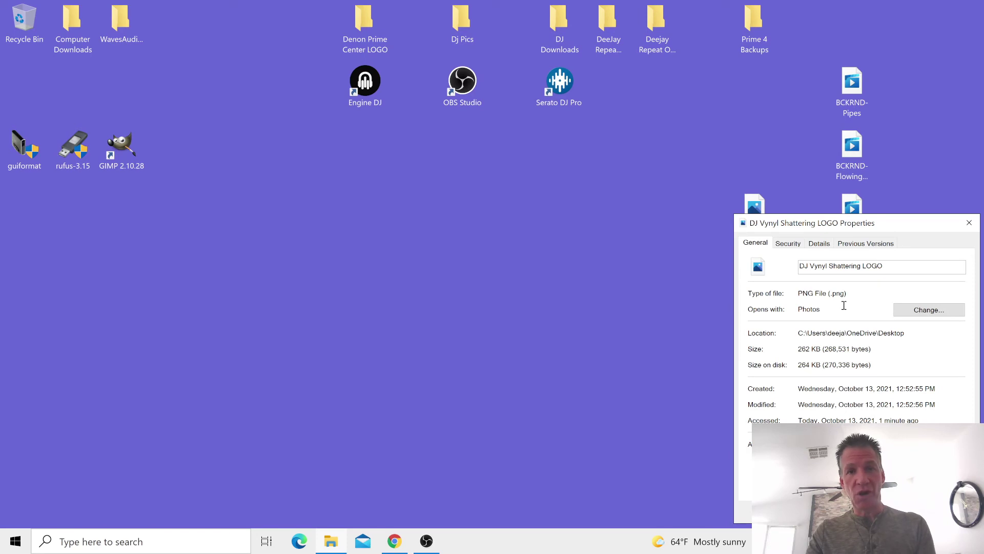
{"action": "key", "text": "Escape"}
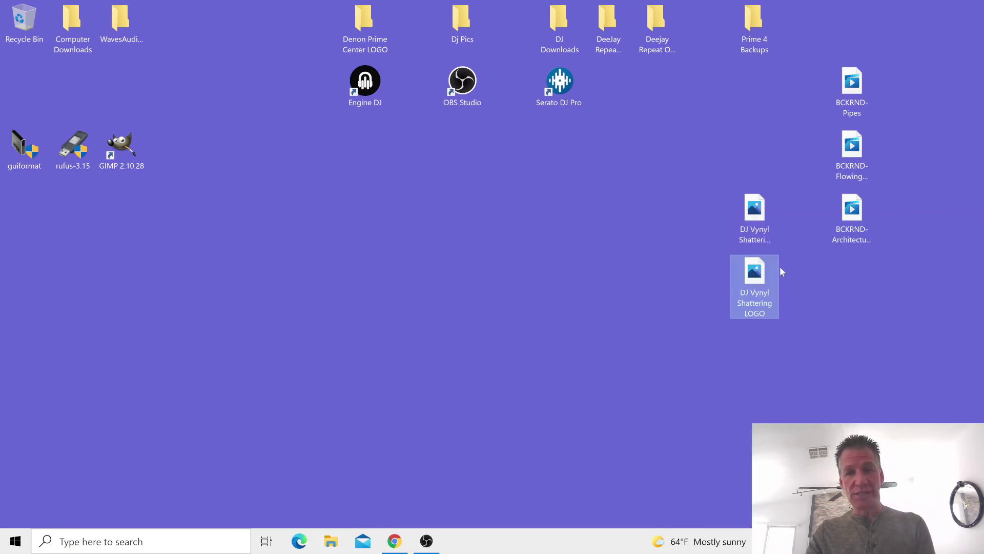
Move the JPG logo to the desktop's top row, away from the PNG, and open the Engine Library folder on the DENON DJ PR (D:) drive.
{"action": "left_click_drag", "start_coordinate": [777, 270], "coordinate": [225, 31]}
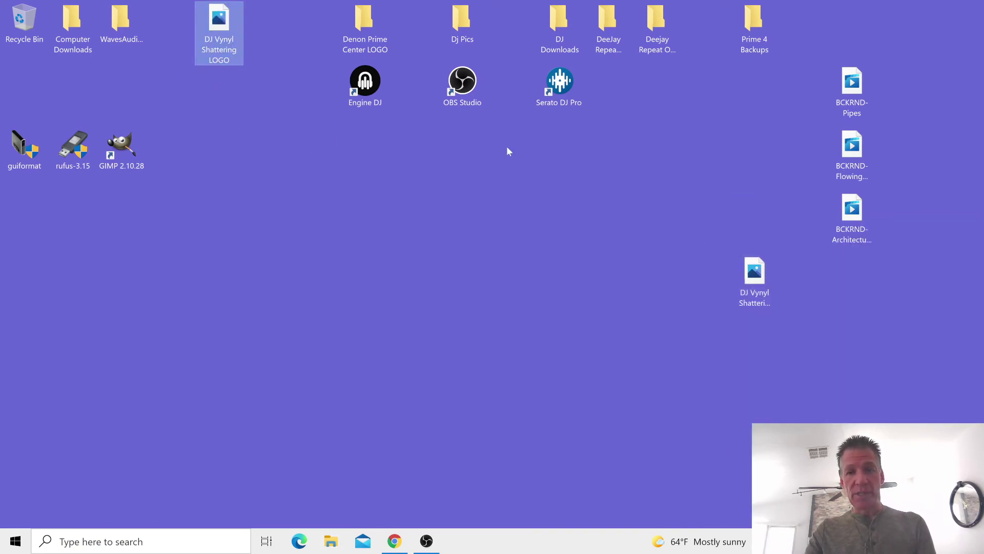
{"action": "left_click", "coordinate": [729, 306]}
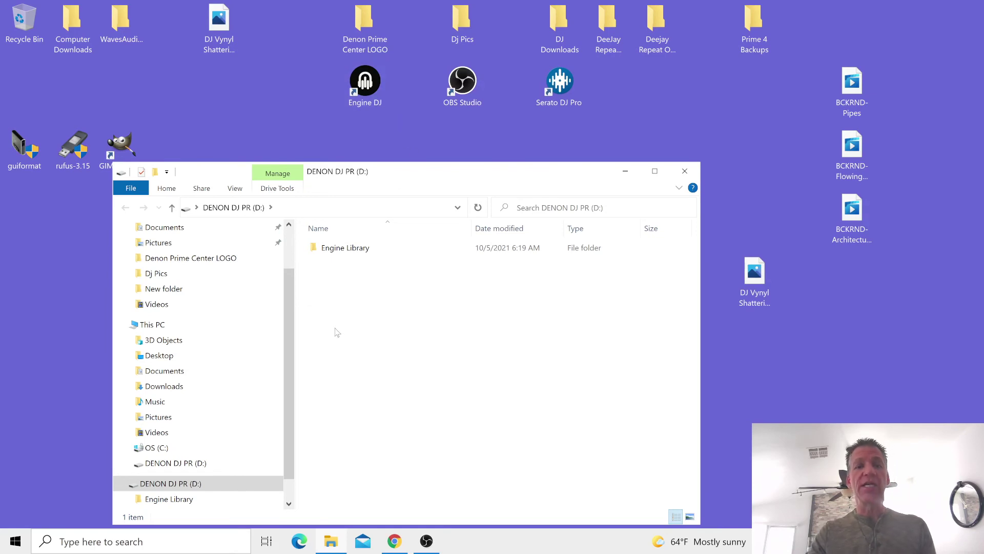
{"action": "left_click", "coordinate": [349, 253]}
{"action": "double_click", "coordinate": [349, 252]}
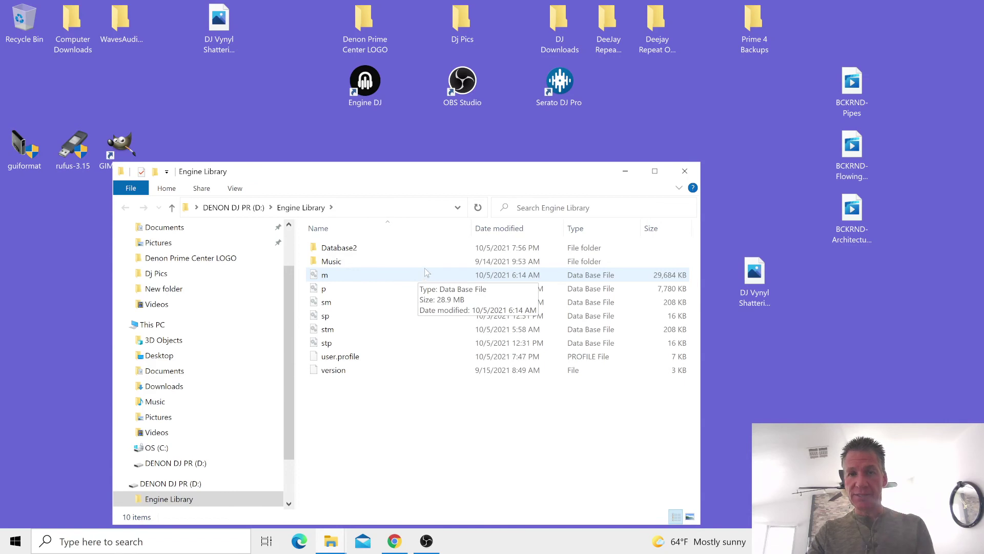
Rename the PNG version of the logo file on the desktop as logo.
{"action": "right_click", "coordinate": [758, 285]}
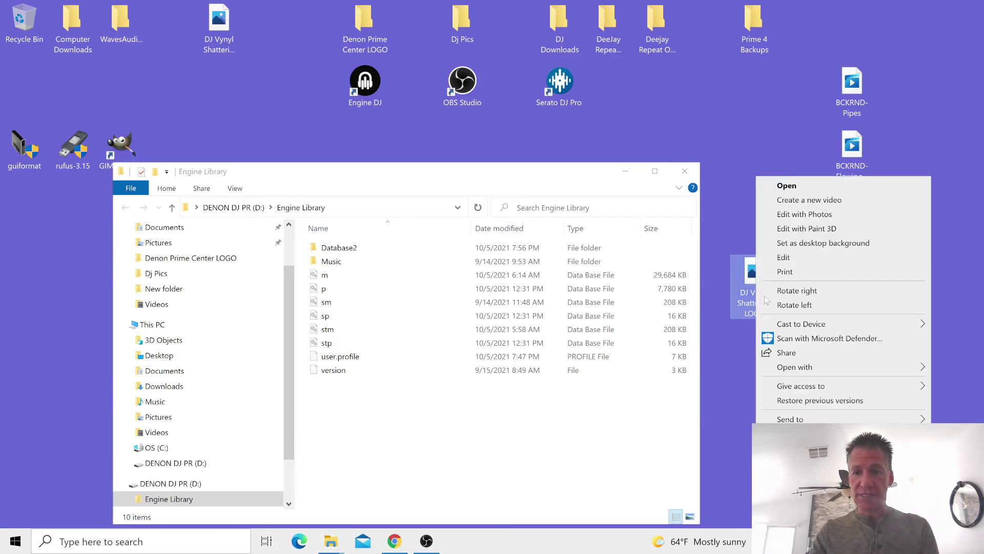
{"action": "left_click", "coordinate": [790, 501]}
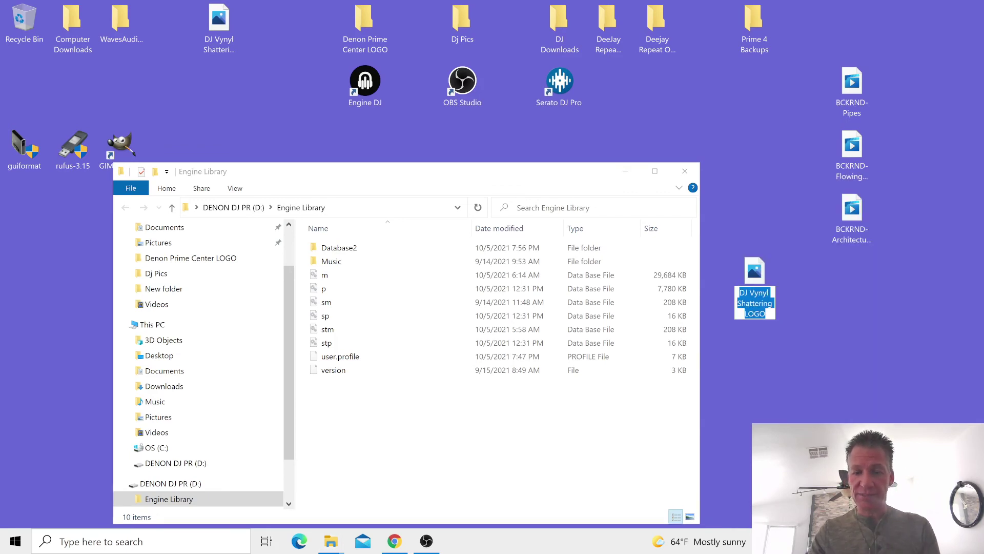
{"action": "type", "text": "logo"}
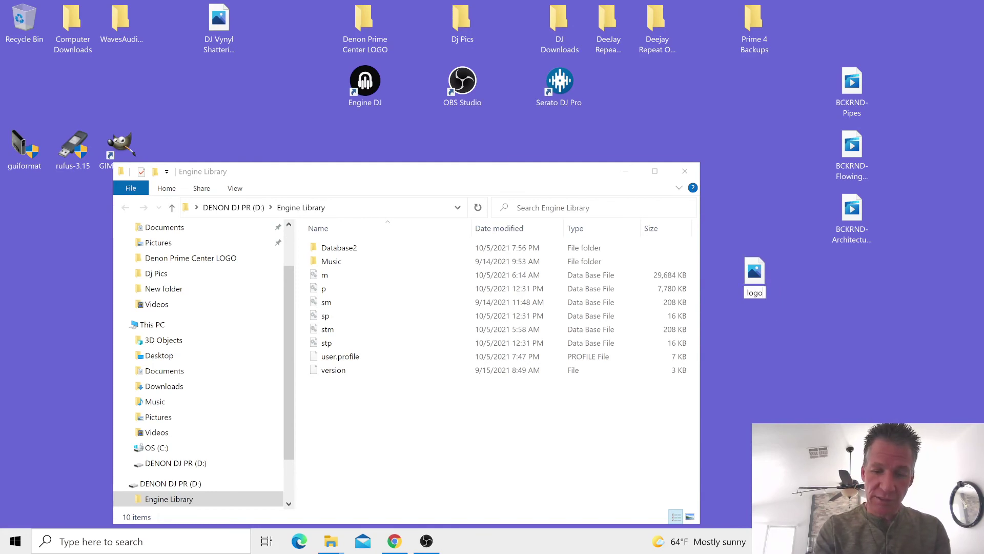
{"action": "key", "text": "Return"}
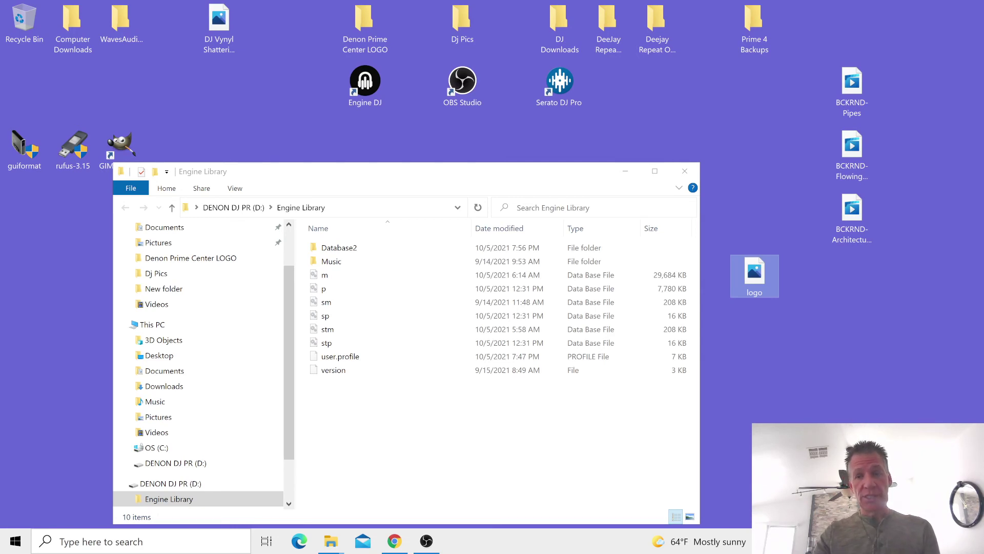
Copy the logo PNG from the desktop into the drive's Engine Library folder and close the folder window.
{"action": "left_click_drag", "start_coordinate": [764, 290], "coordinate": [328, 409]}
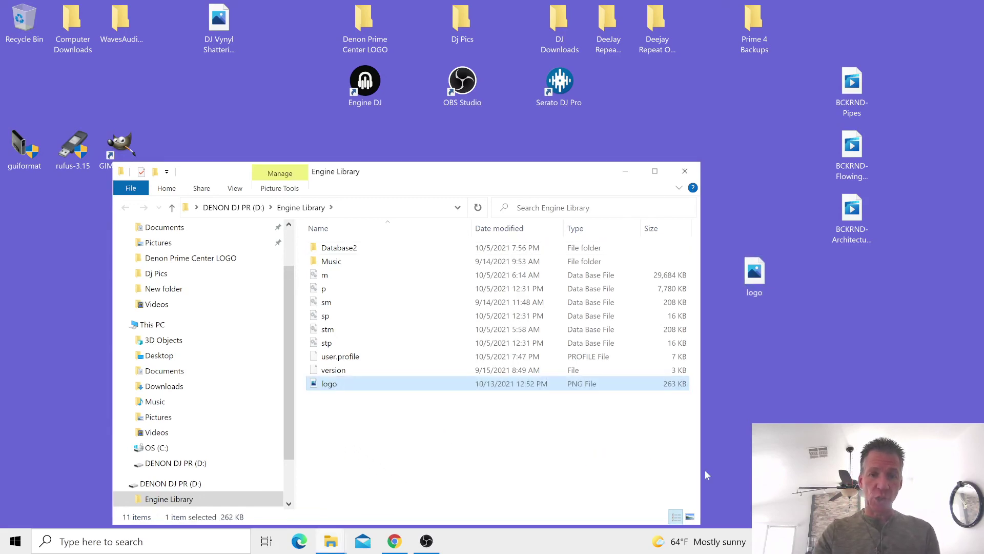
{"action": "key", "text": "alt+Up"}
{"action": "left_click", "coordinate": [687, 170]}
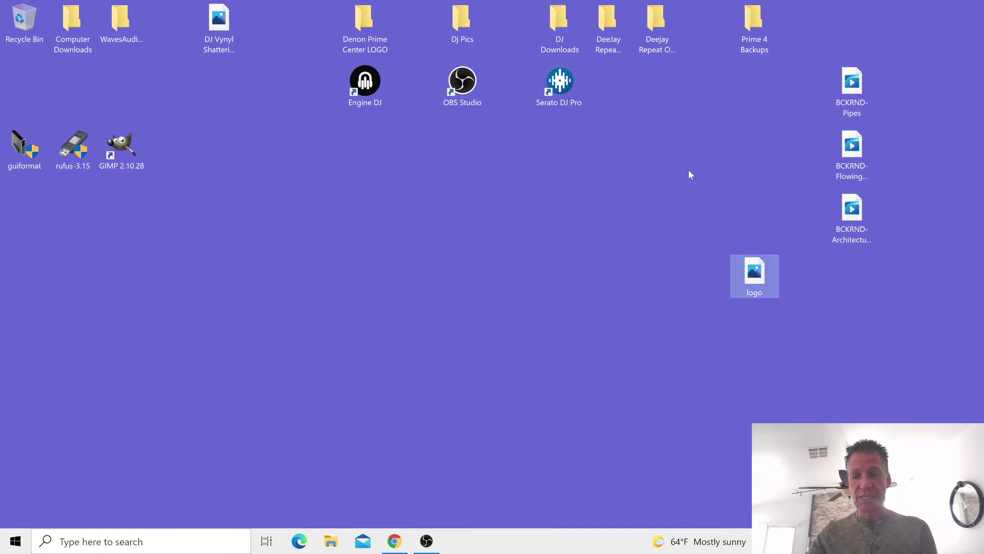